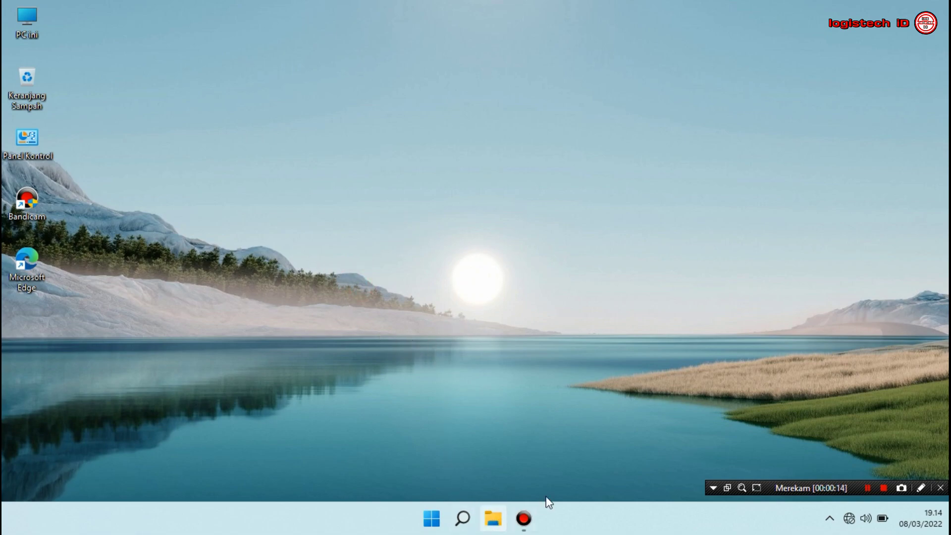
pyautogui.rightClick(449, 389)
pyautogui.click(367, 275)
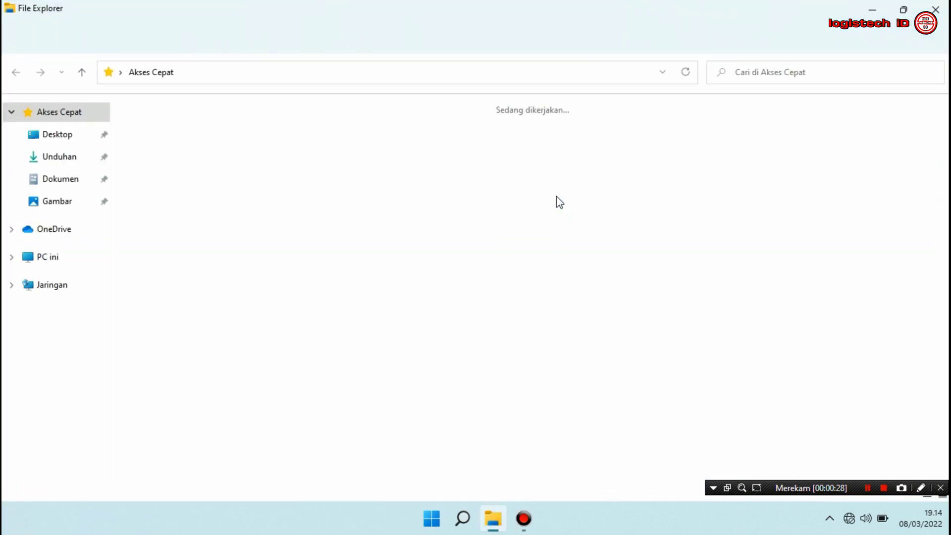
# Step: Show the PC ini drives in File Explorer and check the capacity and free space of OS (C:)
pyautogui.click(61, 259)
pyautogui.click(174, 237)
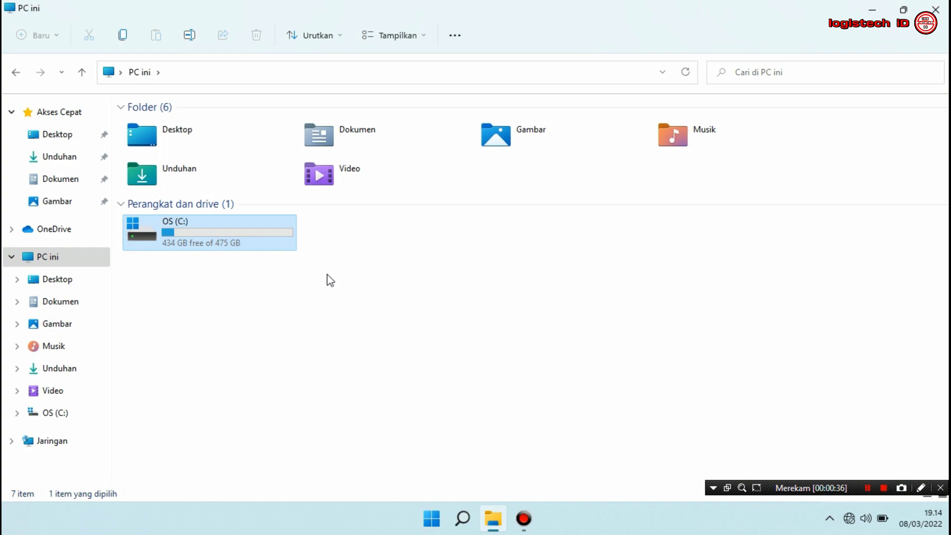
pyautogui.click(237, 280)
pyautogui.click(252, 233)
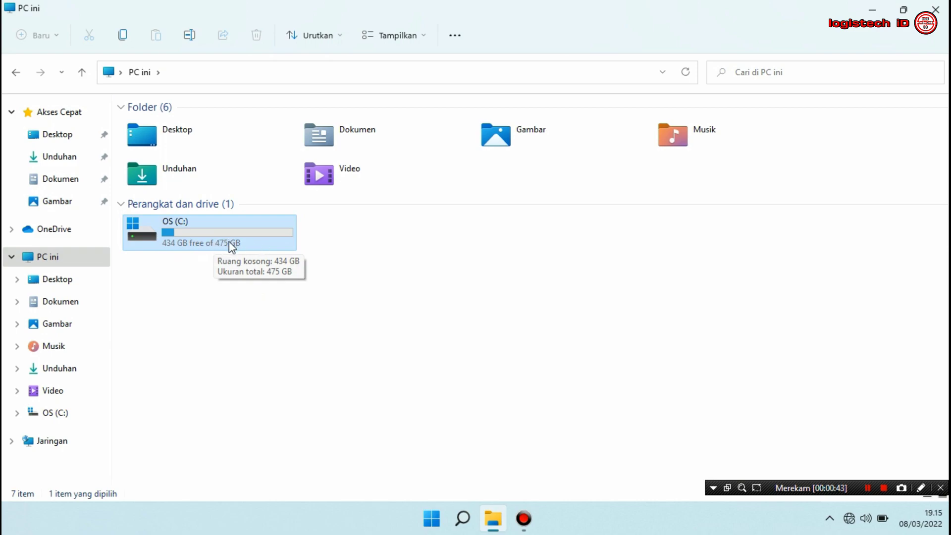
pyautogui.click(304, 244)
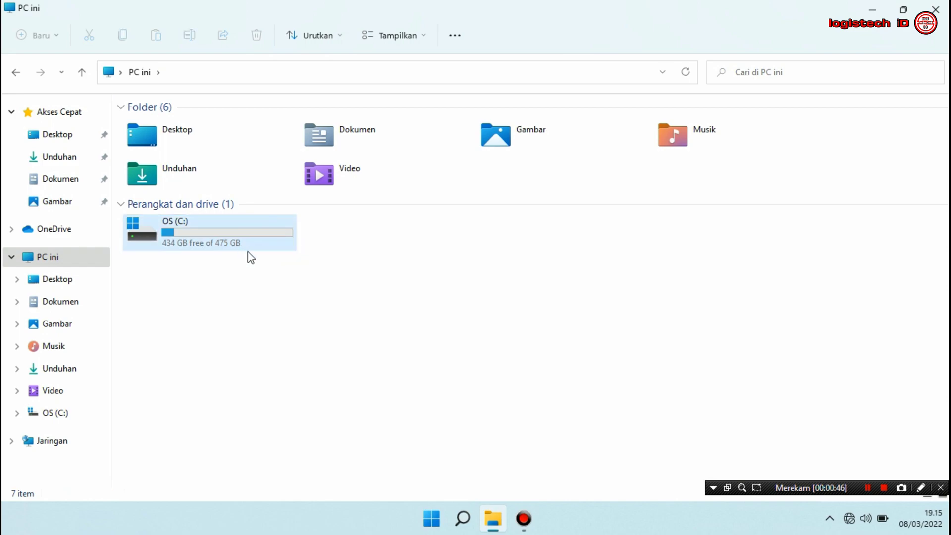
pyautogui.moveTo(273, 254)
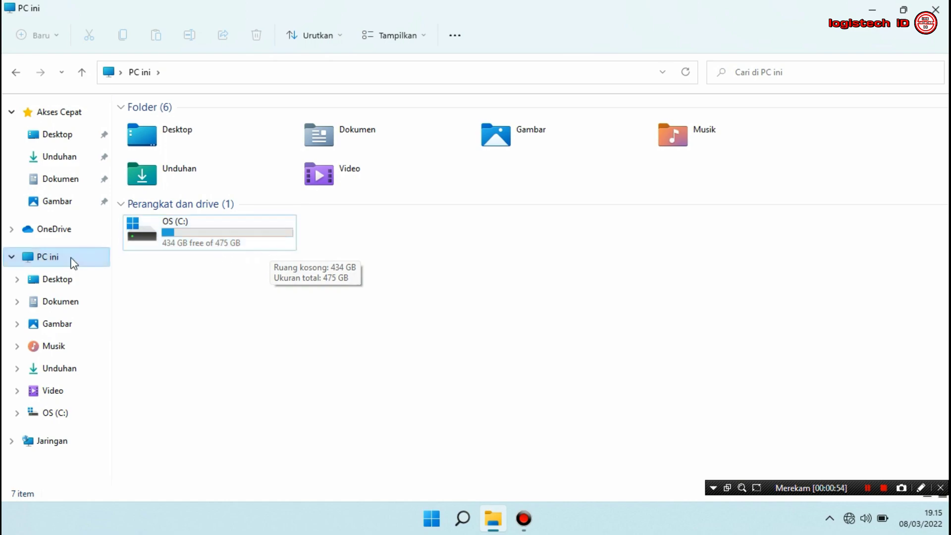
# Step: Open Computer Management for PC ini and show Disk Management in a maximized window
pyautogui.rightClick(61, 268)
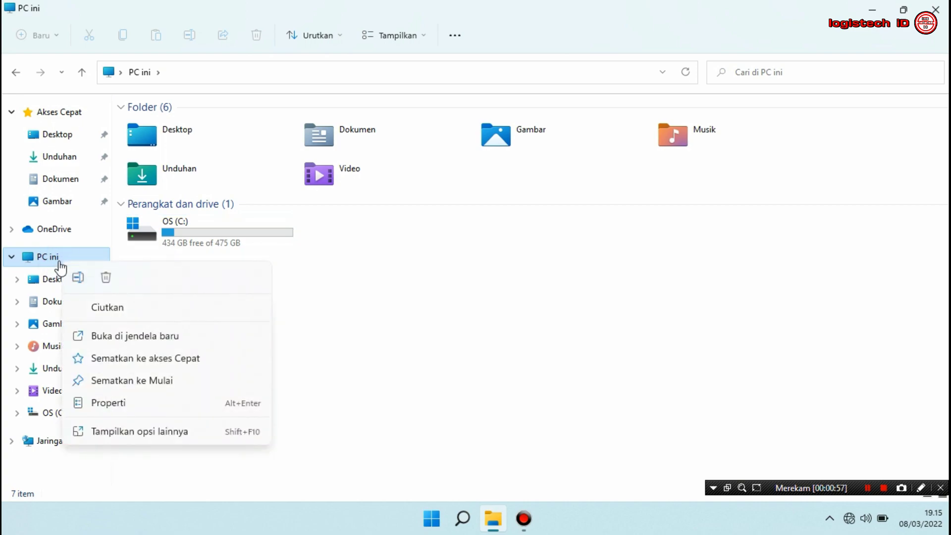
pyautogui.click(140, 432)
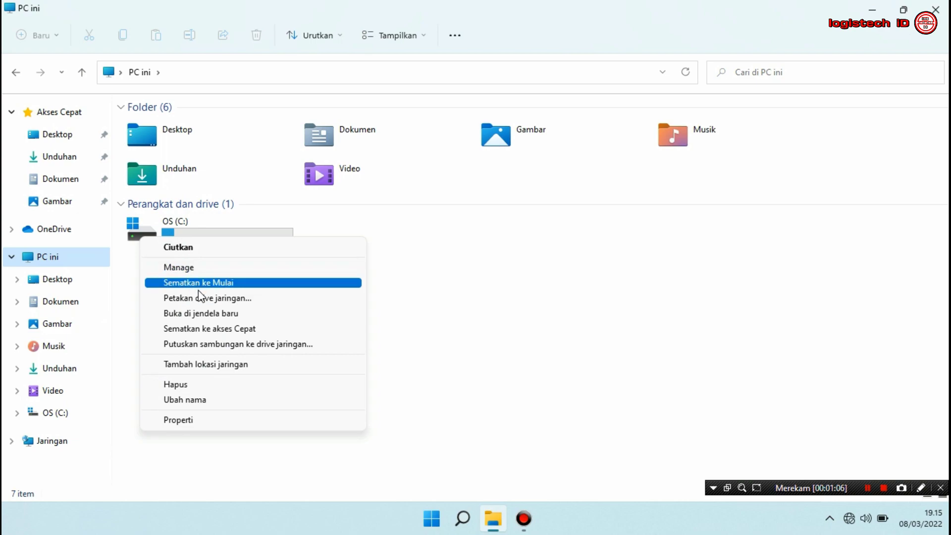
pyautogui.click(198, 269)
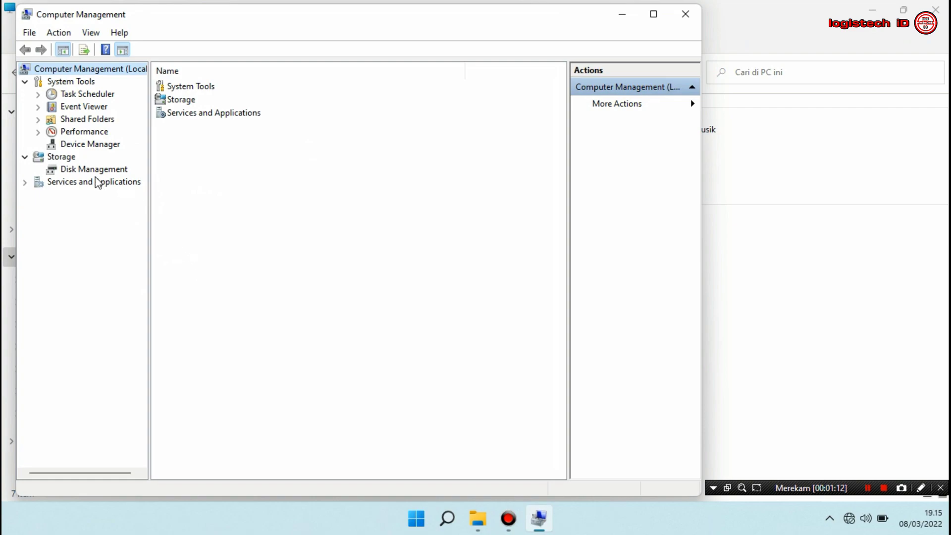
pyautogui.click(77, 171)
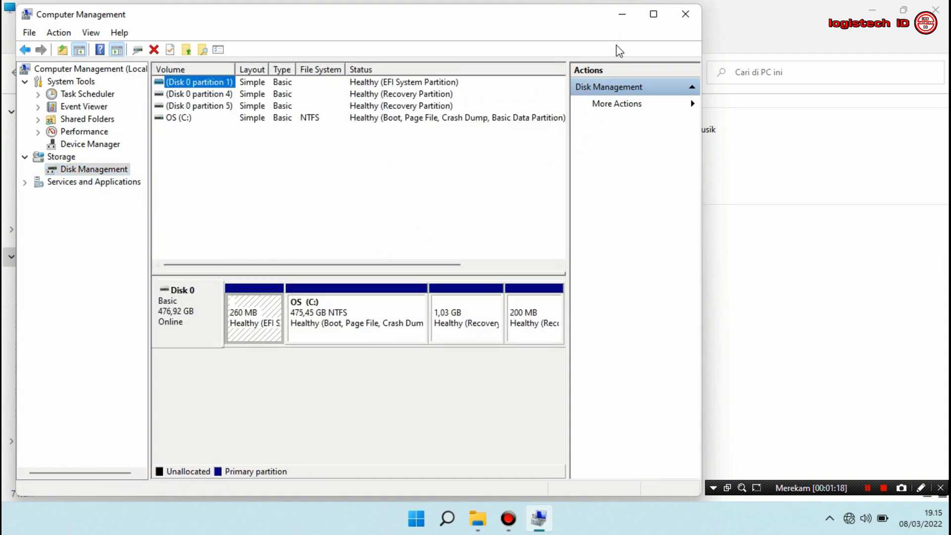
pyautogui.click(646, 17)
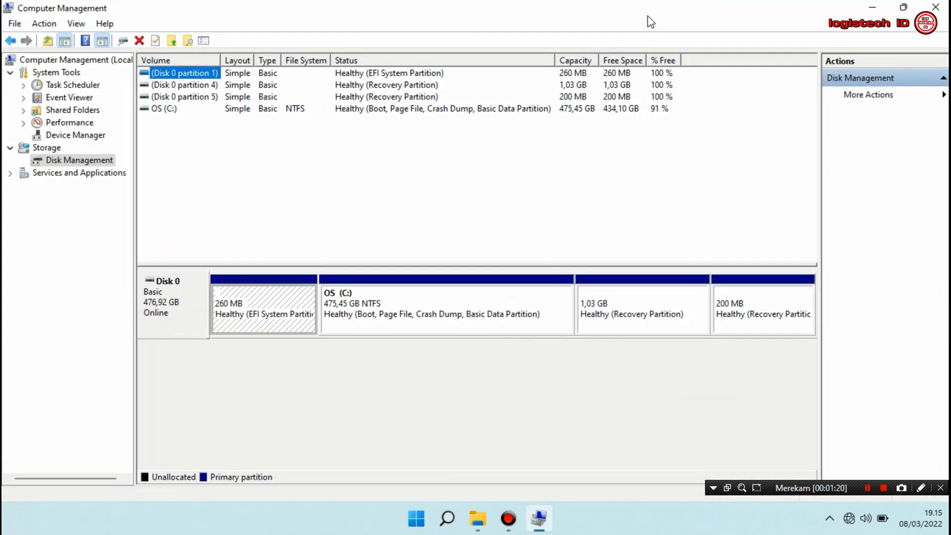
# Step: Shrink the OS (C:) volume by 307455 MB
pyautogui.click(444, 307)
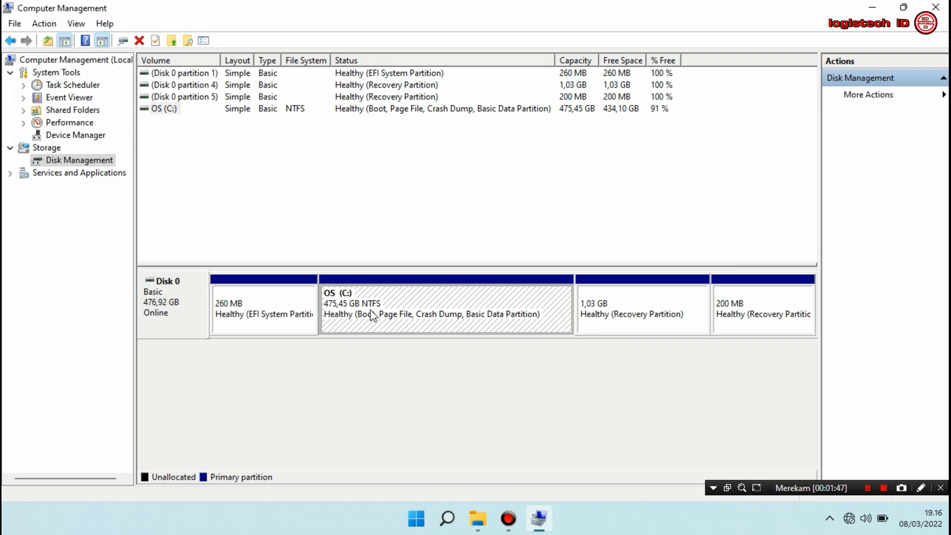
pyautogui.rightClick(424, 305)
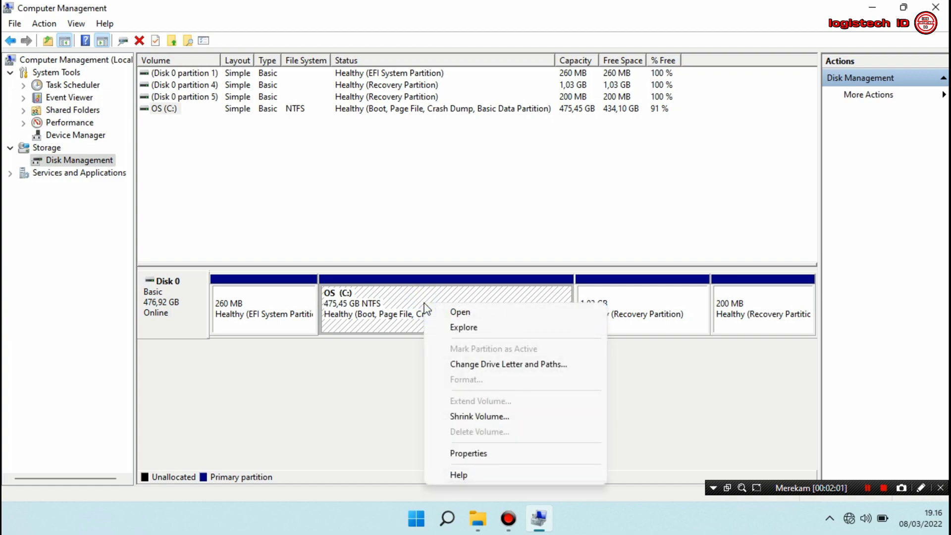
pyautogui.click(506, 421)
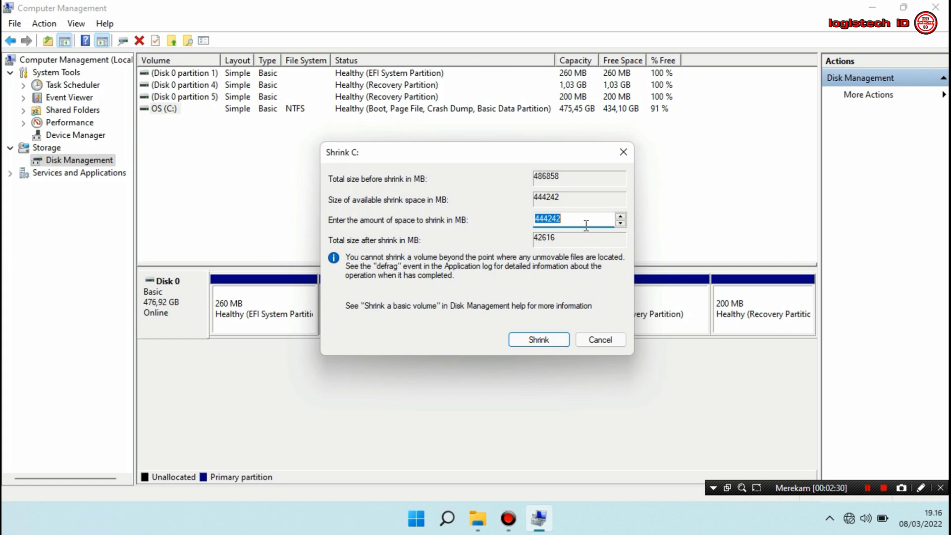
pyautogui.click(569, 221)
pyautogui.moveTo(569, 221); pyautogui.dragTo(530, 227)
pyautogui.write('307455')
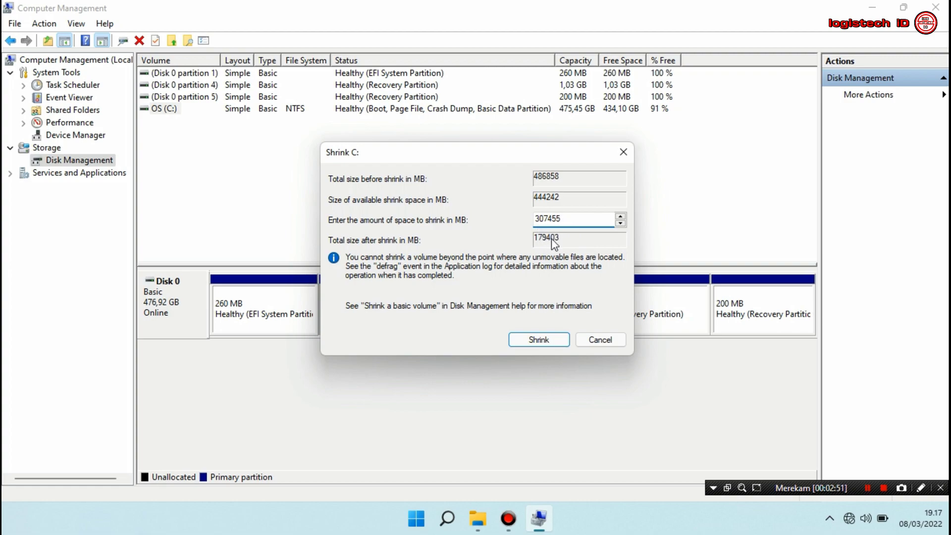
pyautogui.click(544, 340)
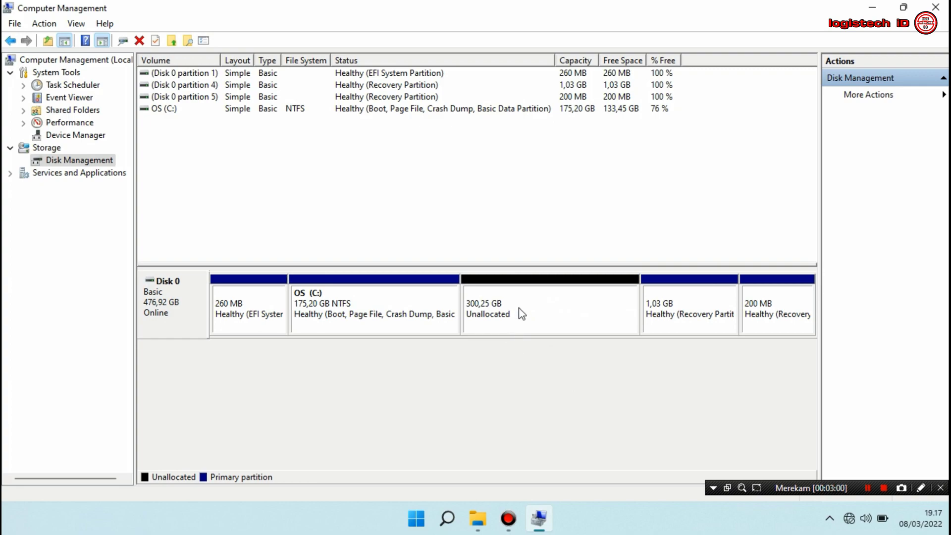
# Step: Set up a new simple volume in the unallocated space with size 307454 MB and drive letter D
pyautogui.click(506, 317)
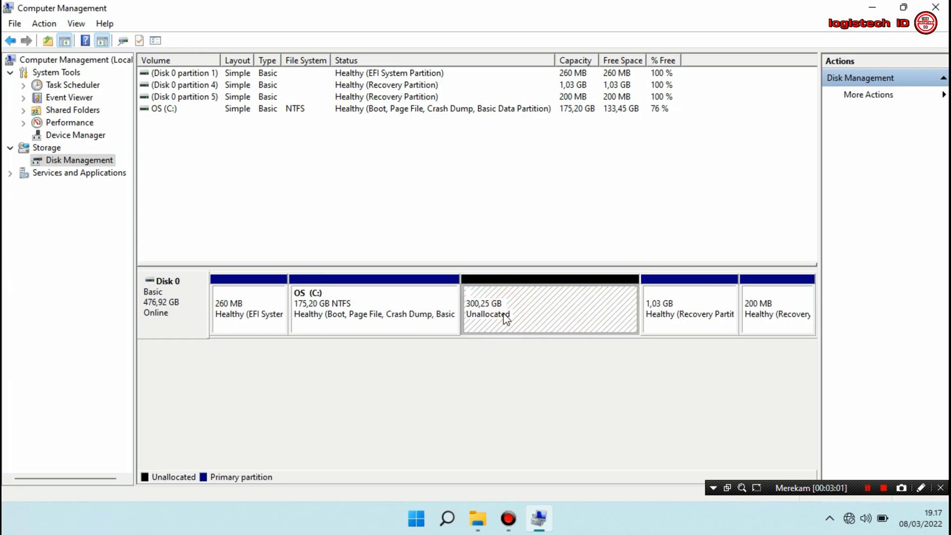
pyautogui.rightClick(533, 311)
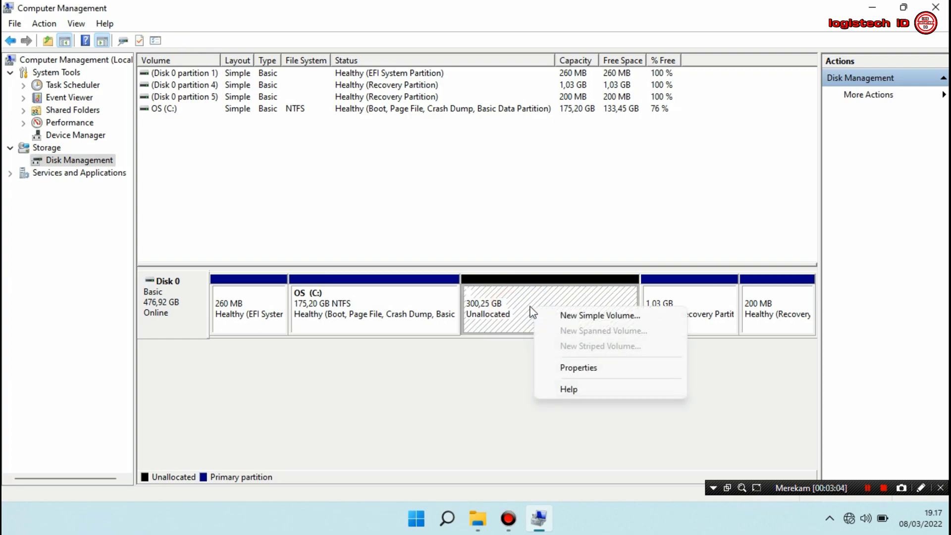
pyautogui.click(619, 317)
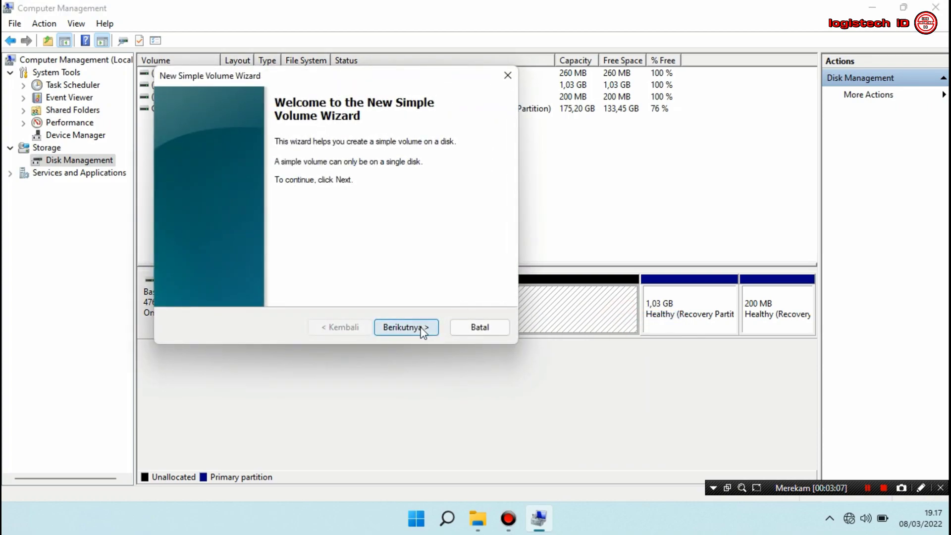
pyautogui.click(421, 328)
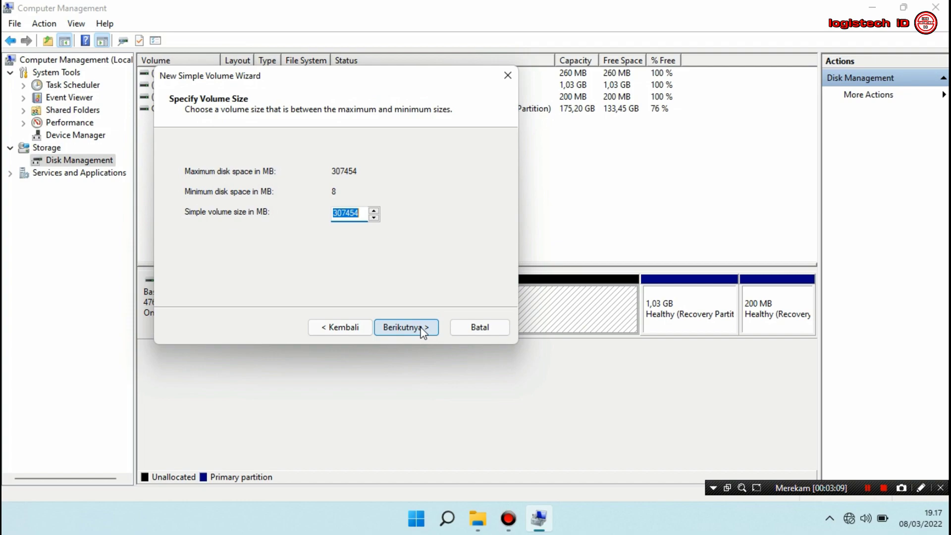
pyautogui.click(421, 328)
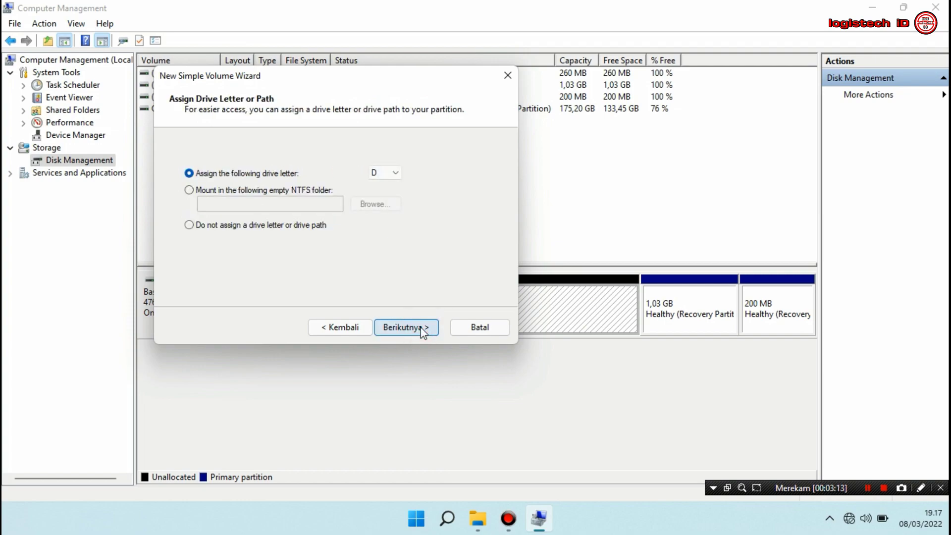
pyautogui.click(421, 328)
# Step: Label the new volume DATA, create it with an NTFS quick format, and close Computer Management
pyautogui.moveTo(357, 243); pyautogui.dragTo(315, 247)
pyautogui.press('BackSpace')
pyautogui.hotkey('ctrl', 'z')
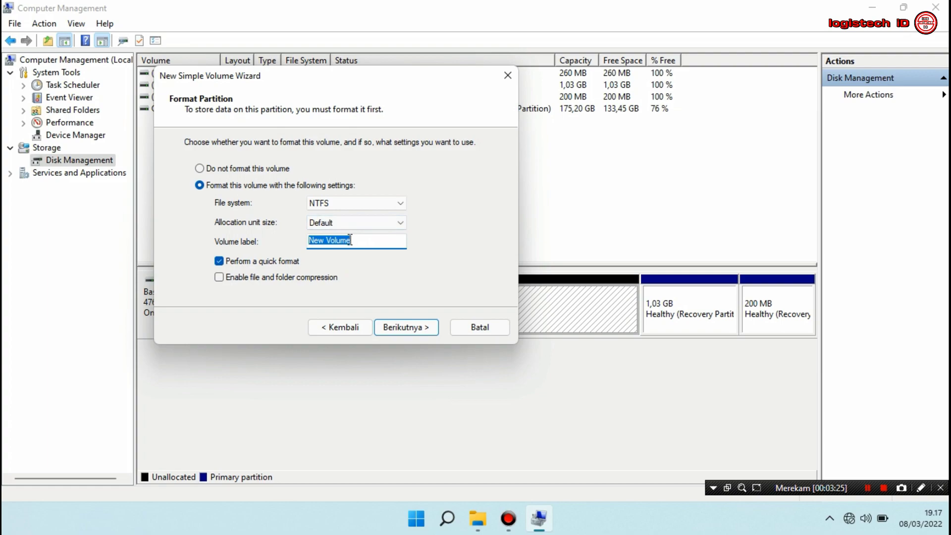
pyautogui.write('DATA')
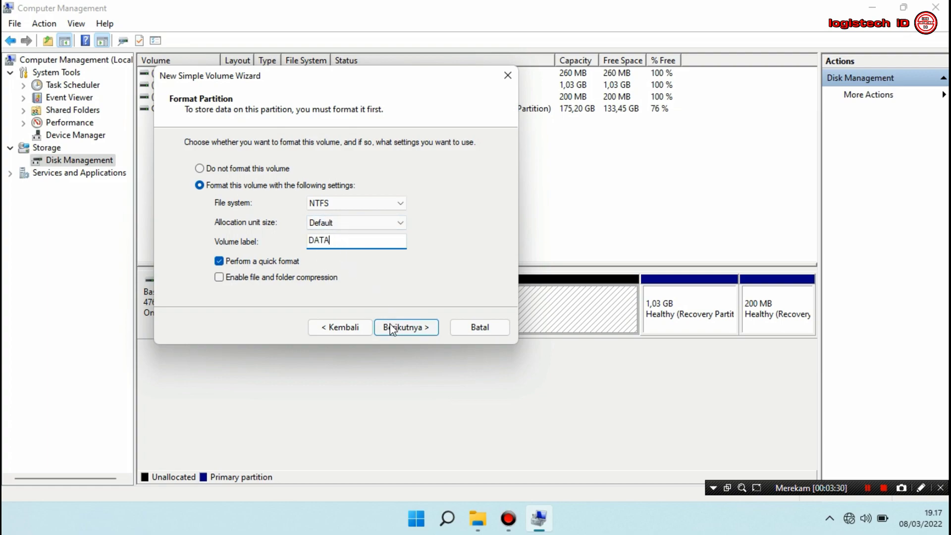
pyautogui.click(412, 332)
pyautogui.click(412, 326)
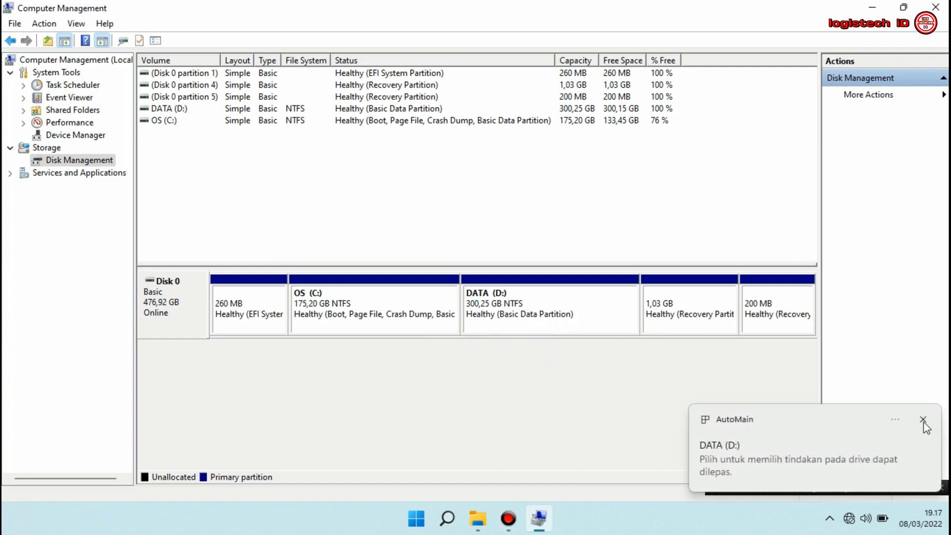
pyautogui.click(922, 419)
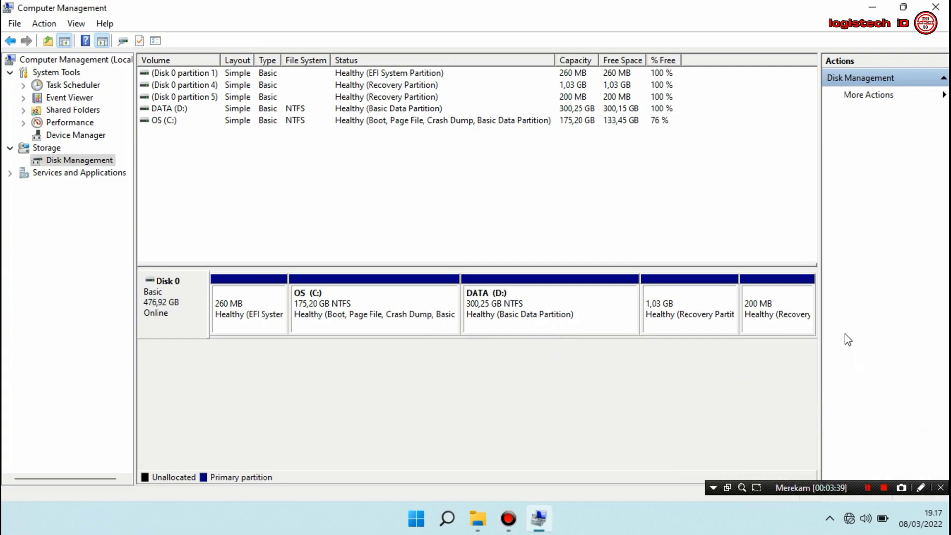
pyautogui.click(934, 8)
# Step: Compare the capacity and free space of OS (C:) and DATA (D:) in PC ini, and close File Explorer
pyautogui.click(399, 235)
pyautogui.click(233, 246)
pyautogui.click(357, 232)
pyautogui.click(207, 239)
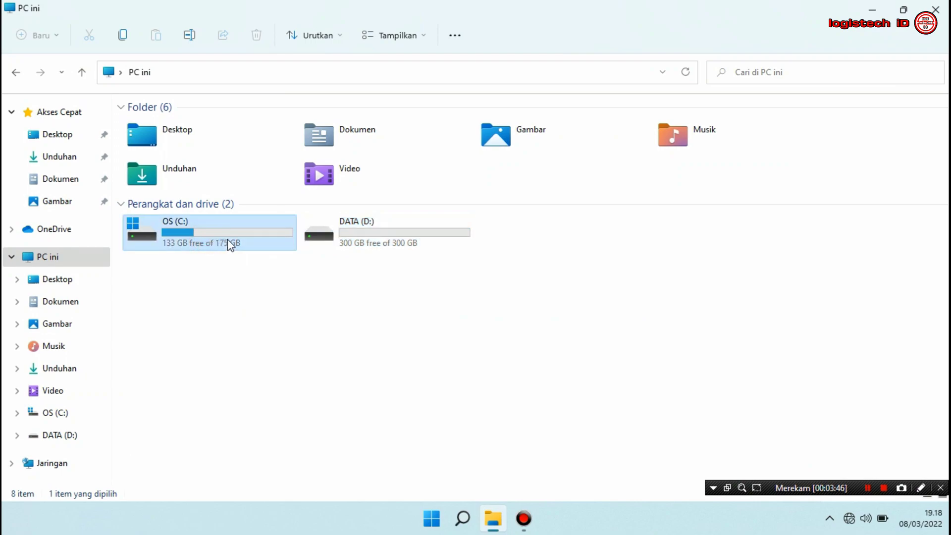
pyautogui.click(368, 231)
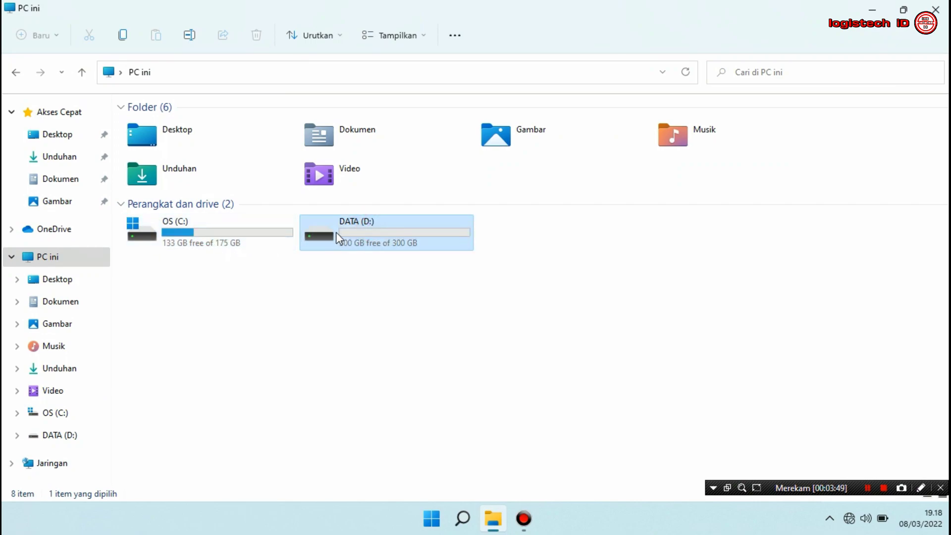
pyautogui.click(272, 241)
pyautogui.click(341, 238)
pyautogui.click(272, 242)
pyautogui.click(379, 240)
pyautogui.click(286, 242)
pyautogui.click(406, 236)
pyautogui.click(287, 238)
pyautogui.click(344, 239)
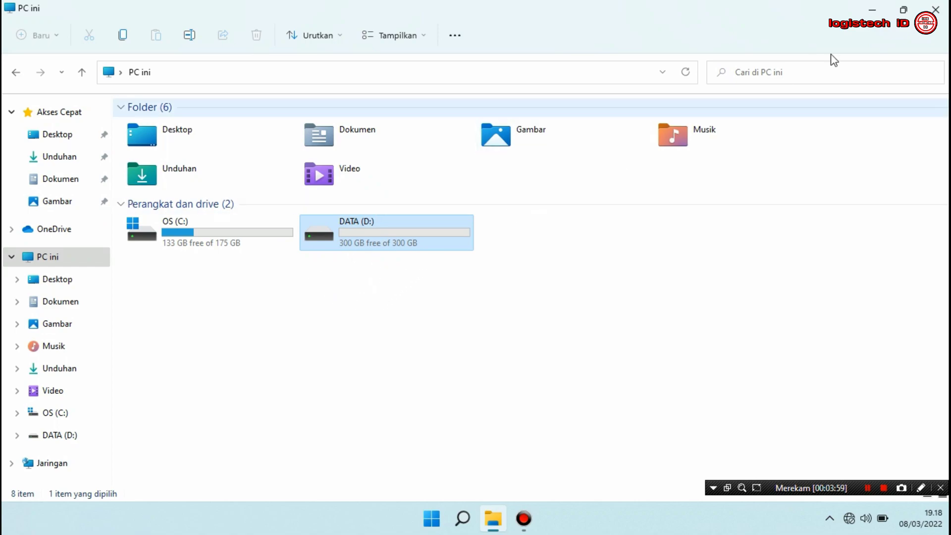
pyautogui.click(938, 10)
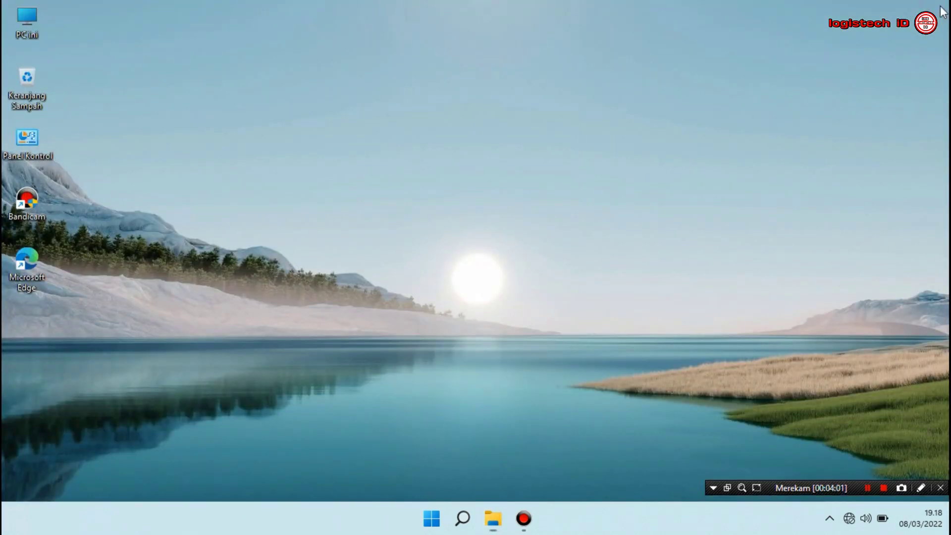